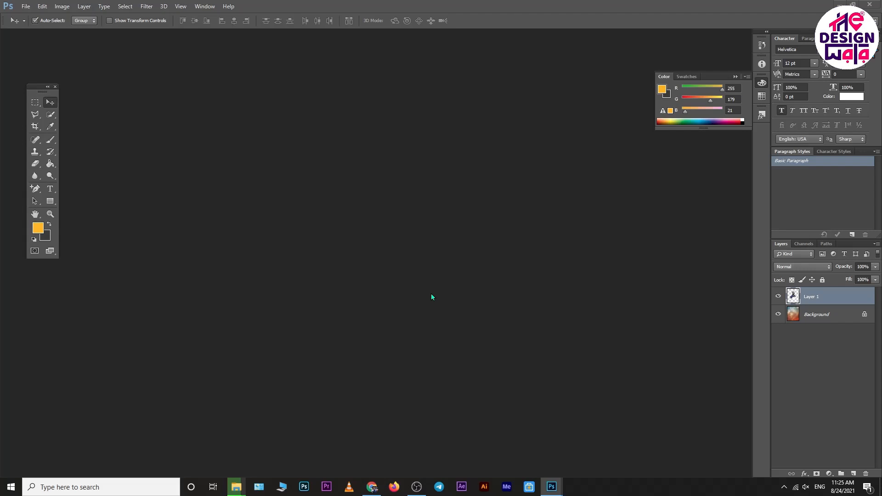
- Switch to the 100 Presets folder and select all of its XMP preset files
{"action": "mouse_move", "coordinate": [236, 487]}
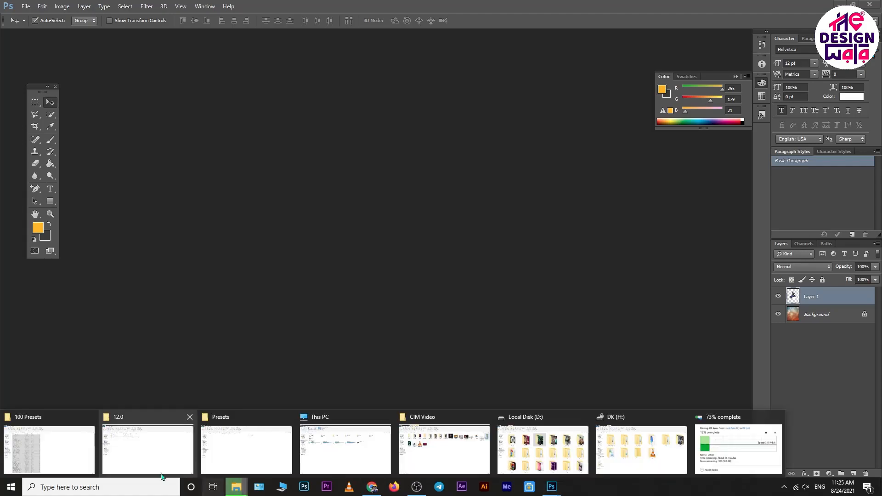
{"action": "left_click", "coordinate": [52, 447]}
{"action": "left_click", "coordinate": [522, 262]}
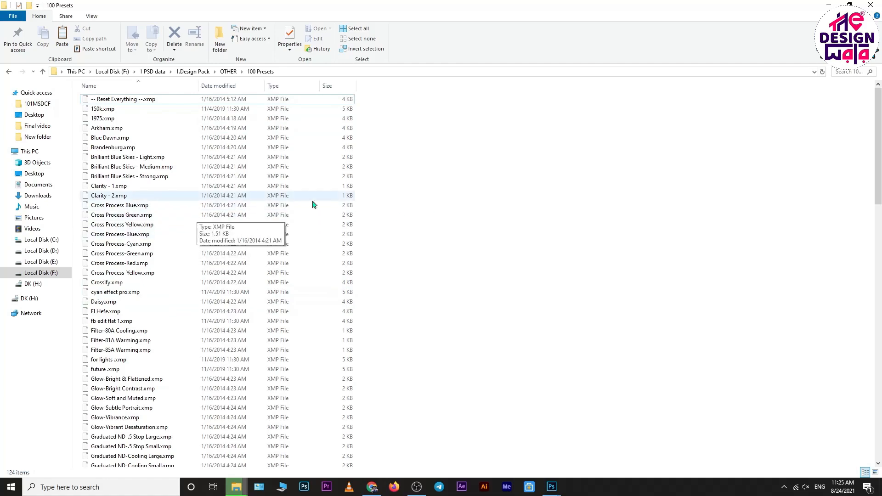
{"action": "scroll", "coordinate": [414, 216], "scroll_direction": "down", "scroll_amount": 20}
{"action": "scroll", "coordinate": [173, 292], "scroll_direction": "up", "scroll_amount": 20}
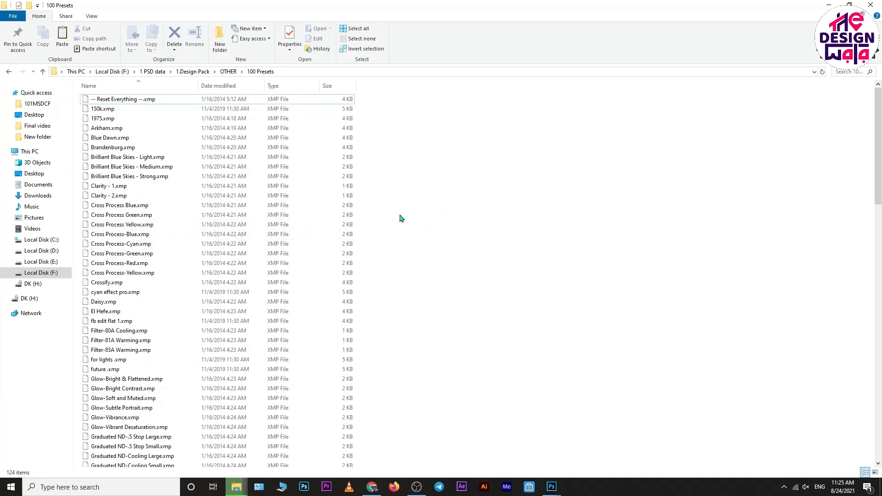
{"action": "key", "text": "ctrl+a"}
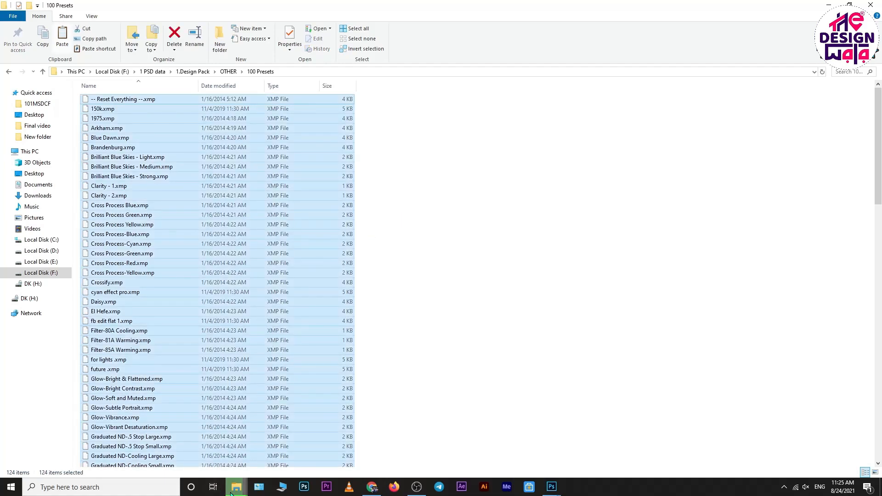
- Open the user profile's AppData\Roaming\Adobe\CameraRaw\Settings folder in a new File Explorer window
{"action": "mouse_move", "coordinate": [240, 492]}
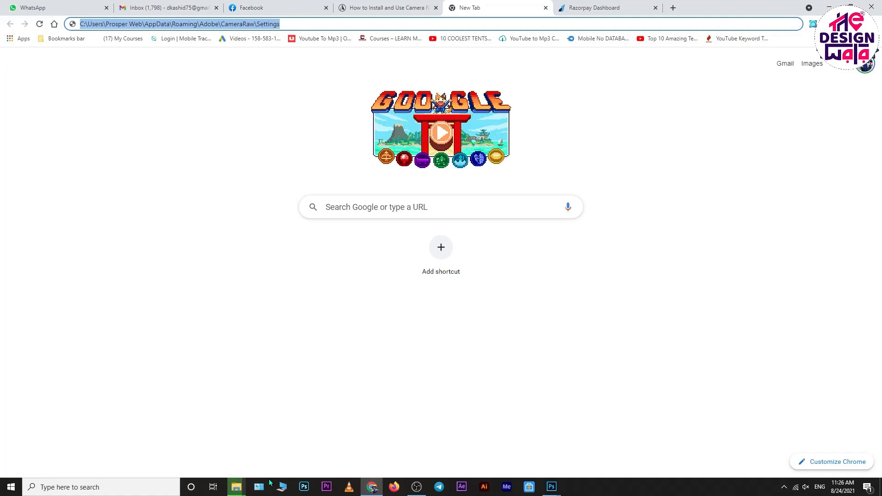
{"action": "left_click", "coordinate": [280, 489]}
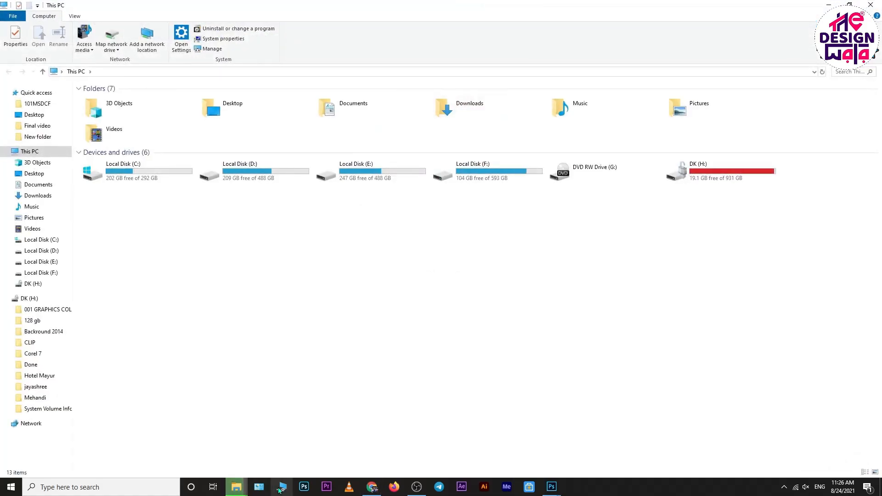
{"action": "left_click", "coordinate": [106, 72]}
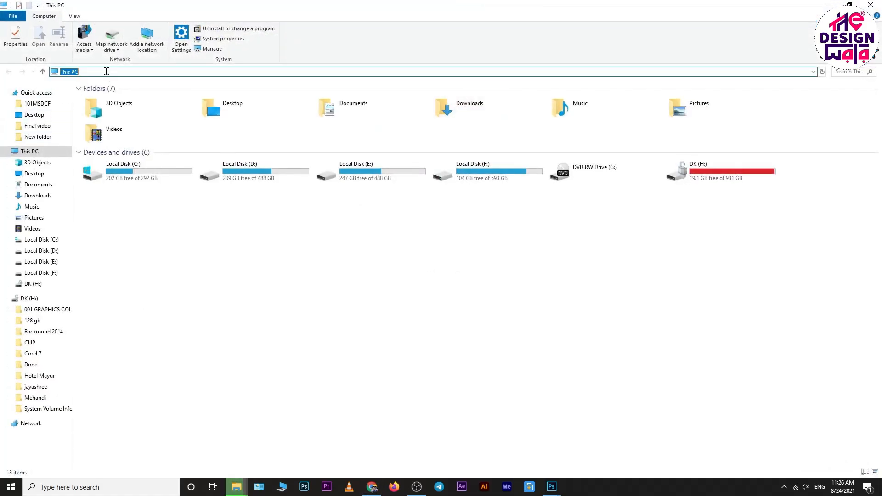
{"action": "type", "text": "C:\\Users\\Prosper Web\\AppData\\Roaming\\Adobe\\CameraRaw\\Settings"}
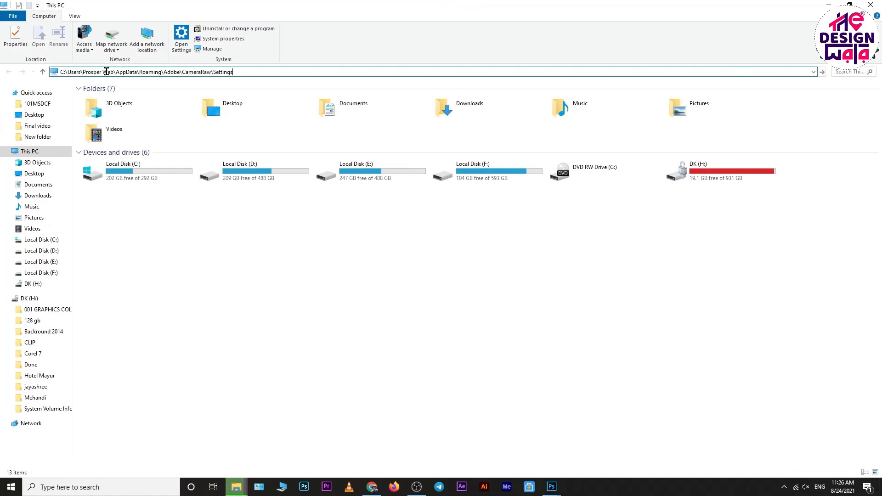
{"action": "key", "text": "Return"}
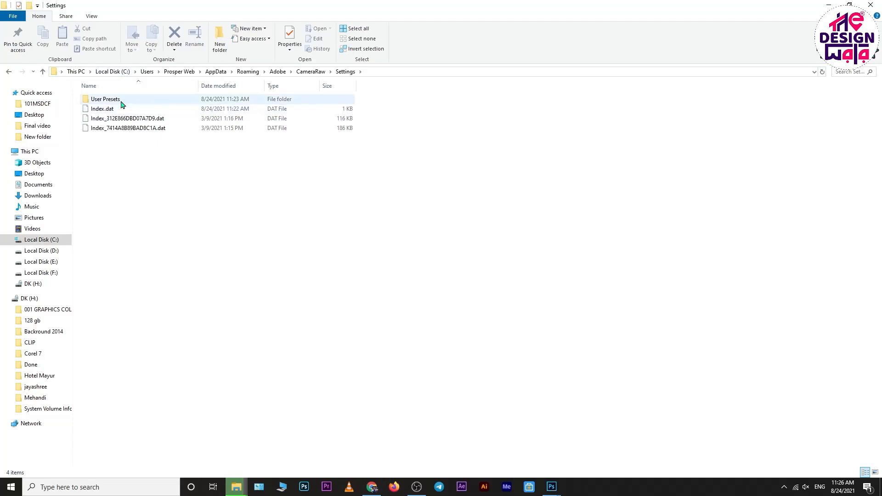
- Copy all XMP preset files from the User Presets folder into its parent CameraRaw Settings folder
{"action": "double_click", "coordinate": [121, 101]}
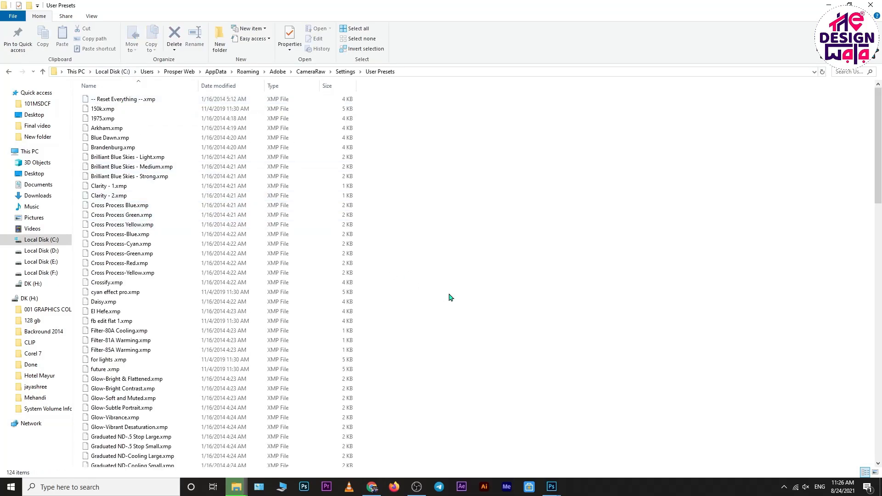
{"action": "scroll", "coordinate": [449, 298], "scroll_direction": "down", "scroll_amount": 20}
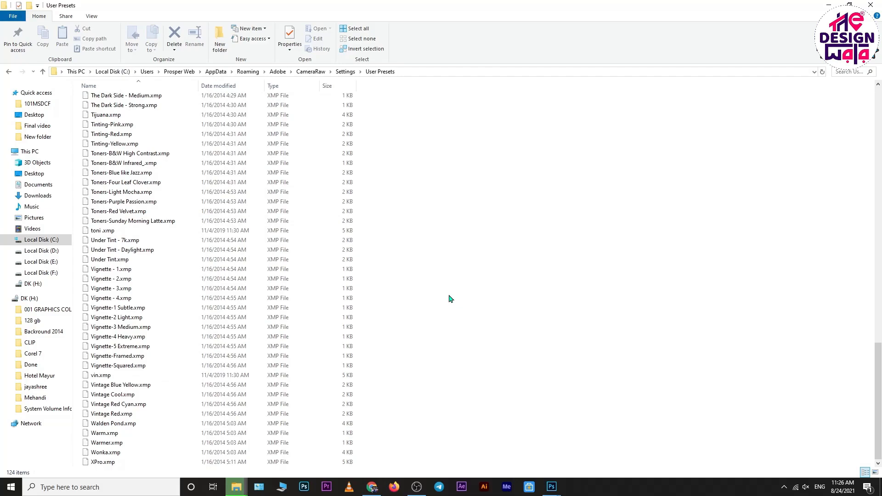
{"action": "key", "text": "ctrl+a"}
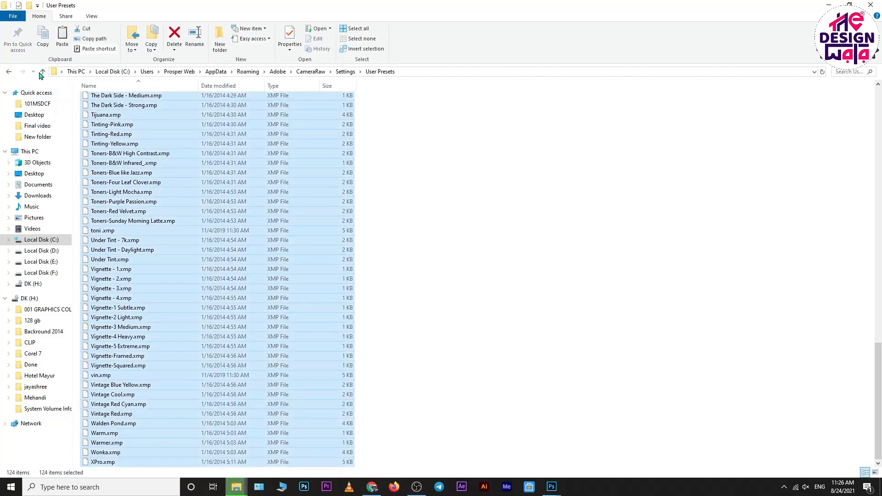
{"action": "left_click", "coordinate": [42, 71]}
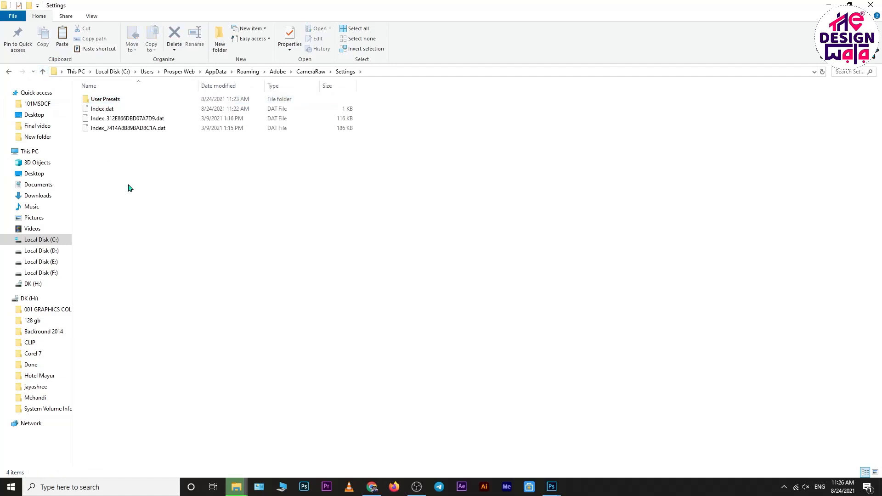
{"action": "key", "text": "ctrl+v"}
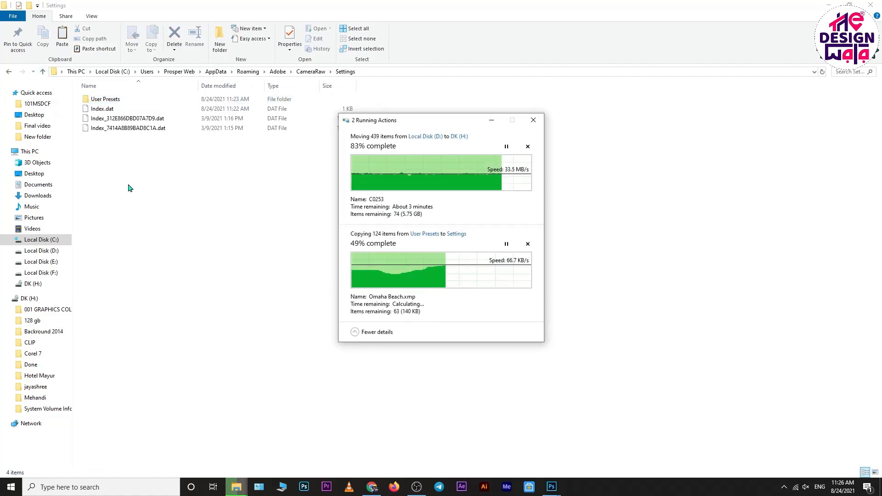
{"action": "left_click", "coordinate": [492, 120]}
{"action": "left_click", "coordinate": [391, 358]}
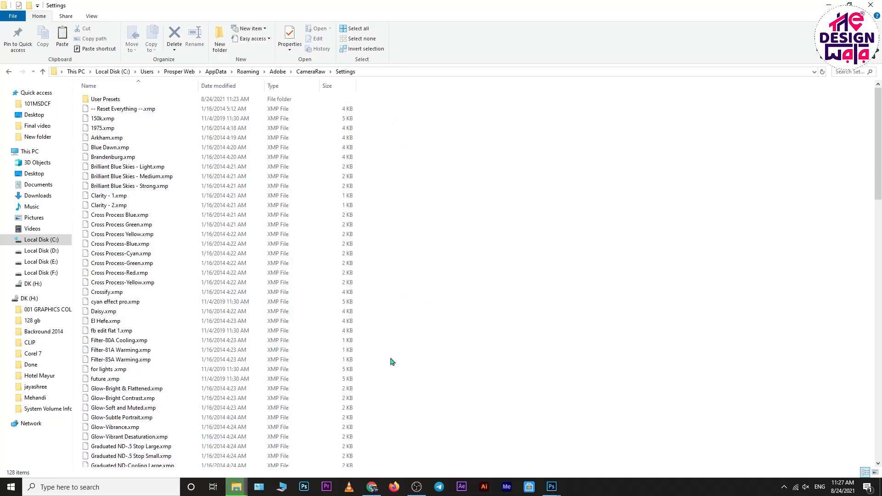
- Switch to Photoshop, check the Camera Raw Filter's preset list on background 29.jpg, and cancel the filter
{"action": "left_click", "coordinate": [551, 487]}
{"action": "left_click", "coordinate": [554, 471]}
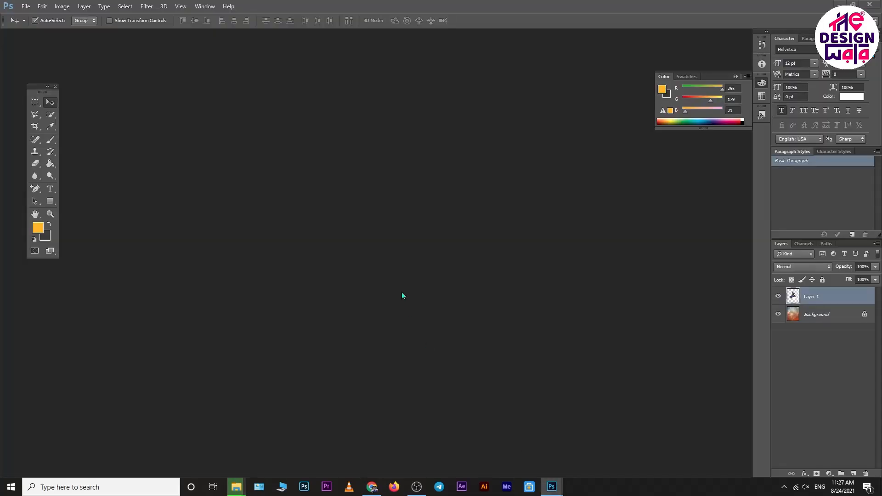
{"action": "left_click", "coordinate": [147, 5]}
{"action": "left_click", "coordinate": [152, 63]}
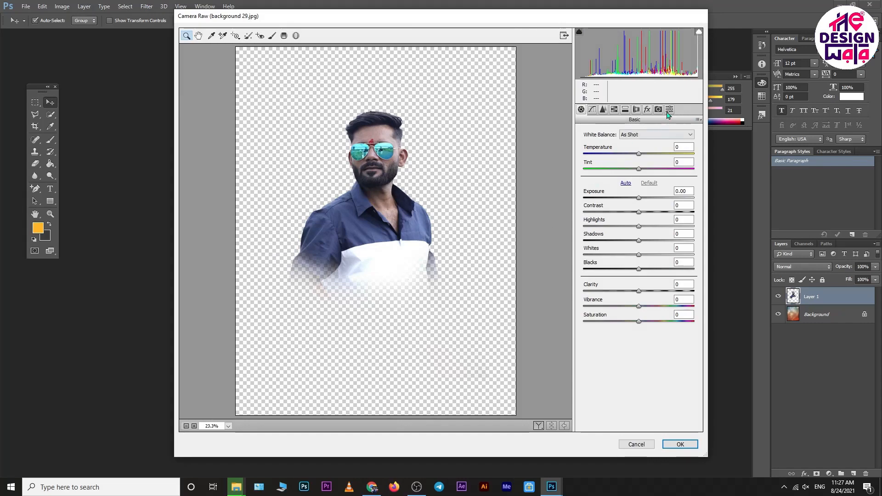
{"action": "left_click", "coordinate": [668, 111]}
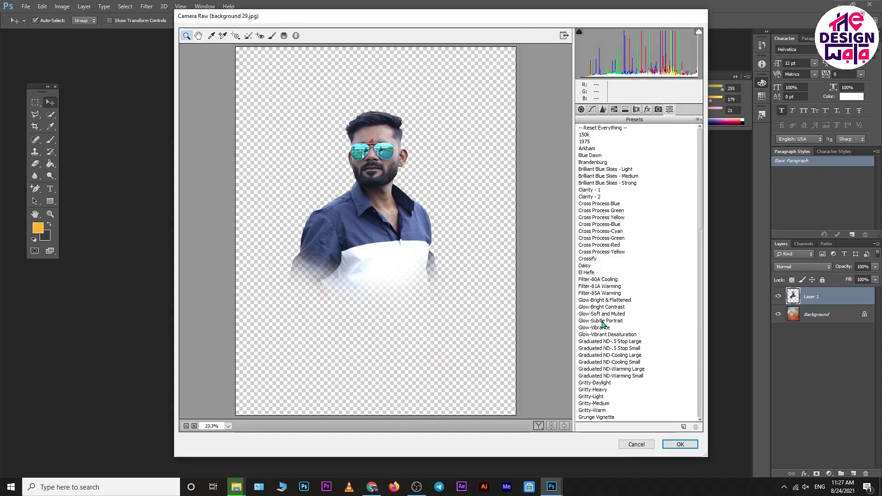
{"action": "left_click", "coordinate": [642, 446]}
- Copy the XMP files from the 100 Presets folder into Documents\Adobe\Adobe Media Encoder\12.0\Presets
{"action": "left_click", "coordinate": [236, 487]}
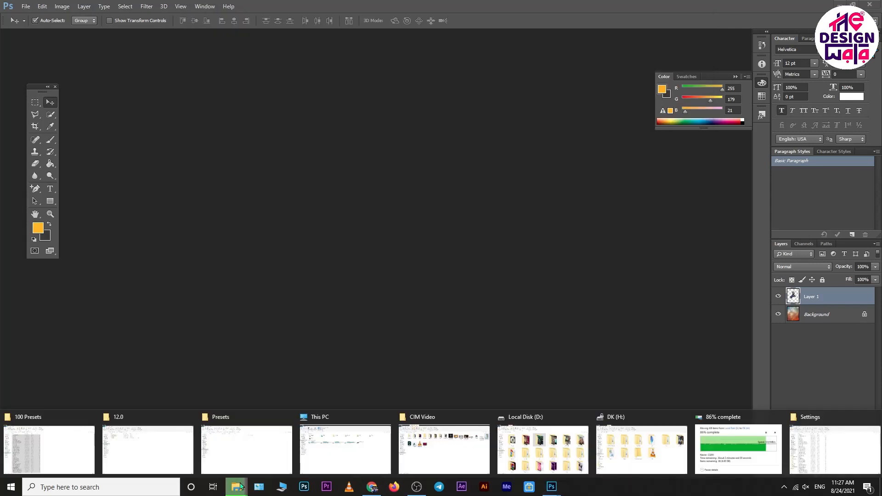
{"action": "left_click", "coordinate": [70, 450]}
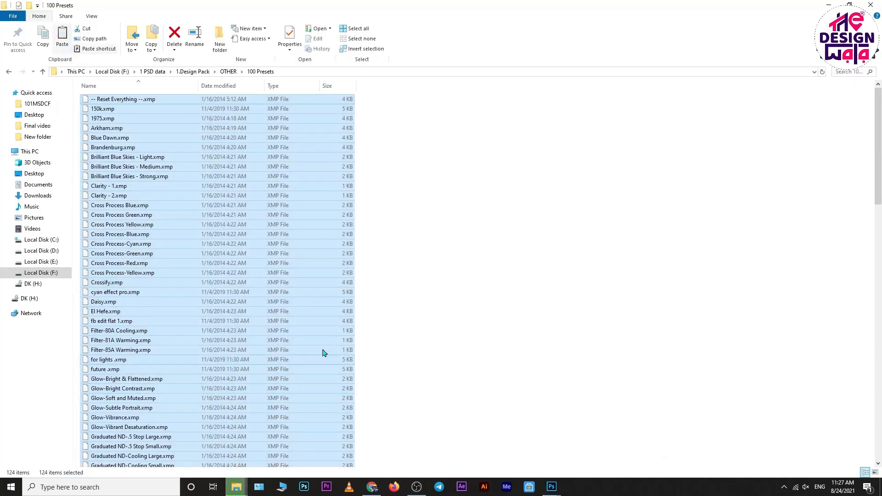
{"action": "left_click", "coordinate": [38, 184]}
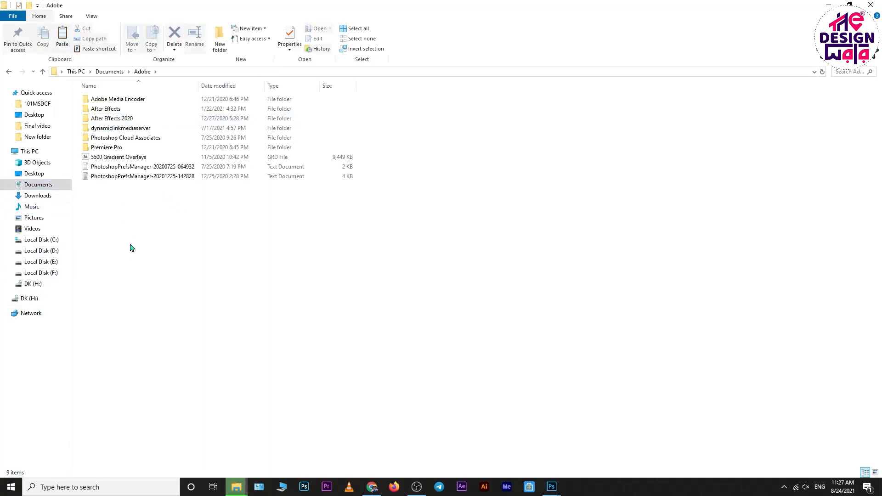
{"action": "double_click", "coordinate": [127, 99]}
{"action": "double_click", "coordinate": [128, 100]}
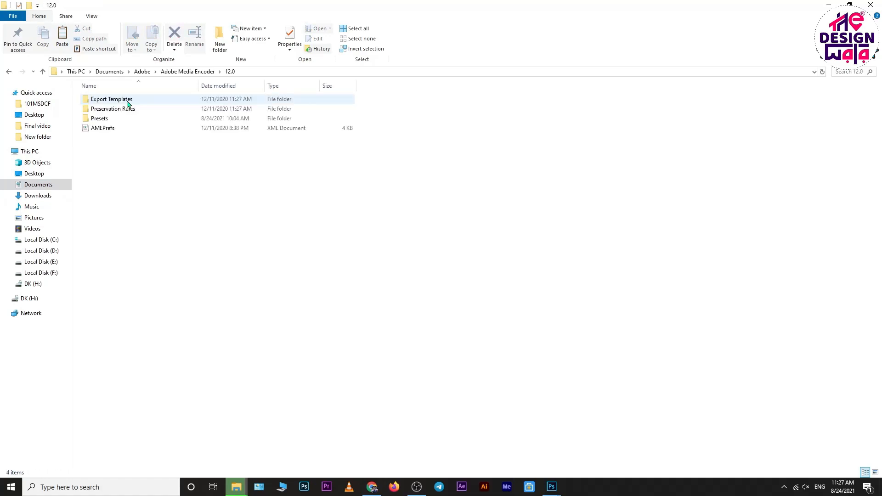
{"action": "double_click", "coordinate": [112, 118]}
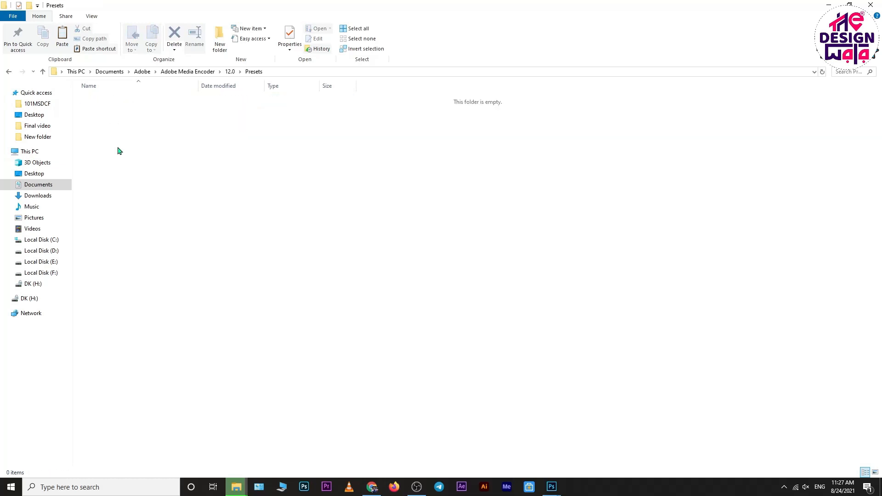
{"action": "key", "text": "ctrl+v"}
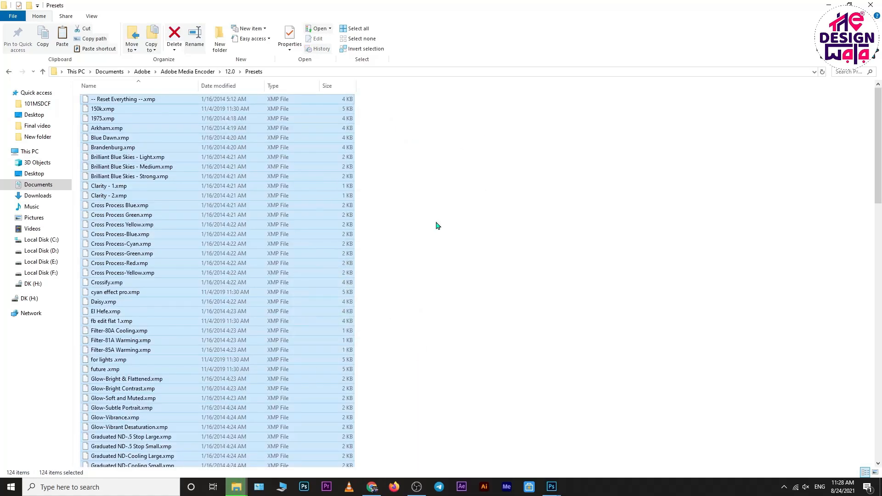
- Switch to Photoshop and open the Camera Raw Filter's preset list for Layer 1 of background 29.jpg
{"action": "left_click", "coordinate": [552, 487]}
{"action": "left_click", "coordinate": [598, 466]}
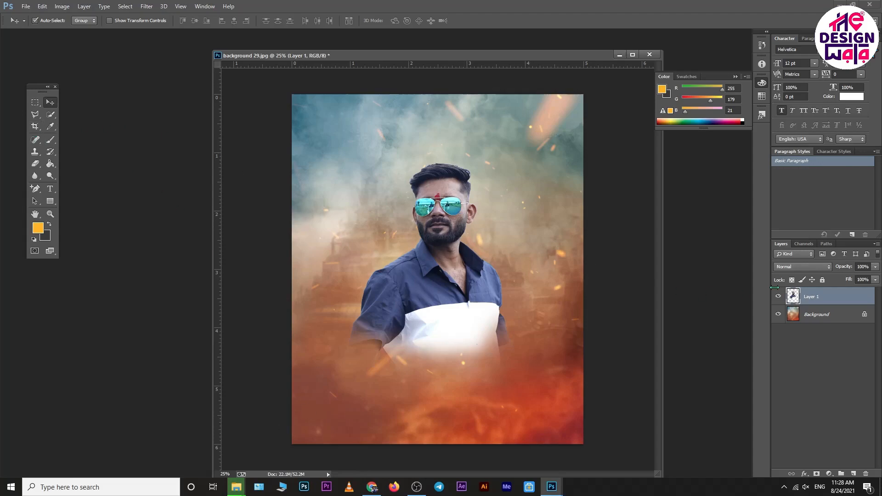
{"action": "left_click", "coordinate": [146, 7]}
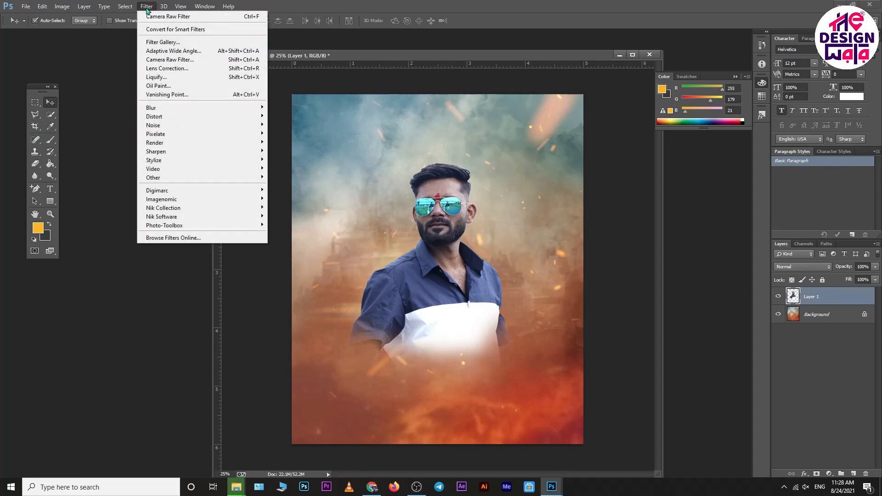
{"action": "left_click", "coordinate": [162, 62]}
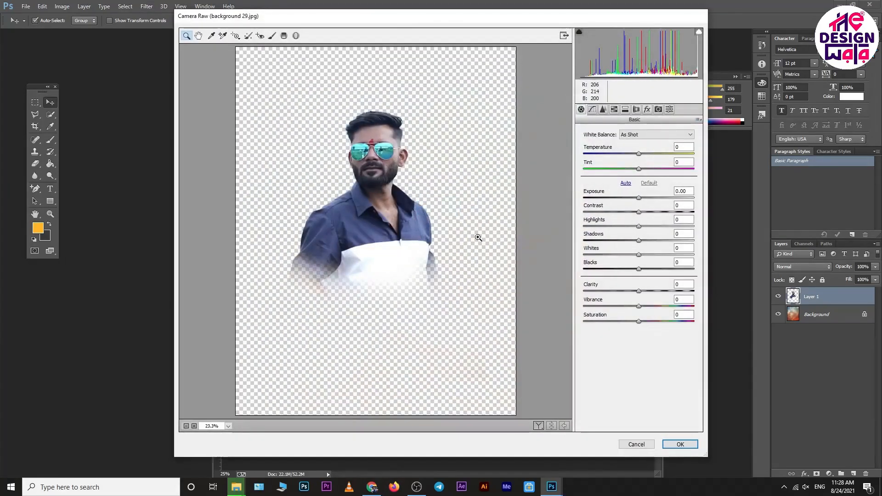
{"action": "left_click", "coordinate": [370, 165]}
{"action": "left_click", "coordinate": [373, 168]}
{"action": "left_click", "coordinate": [374, 210]}
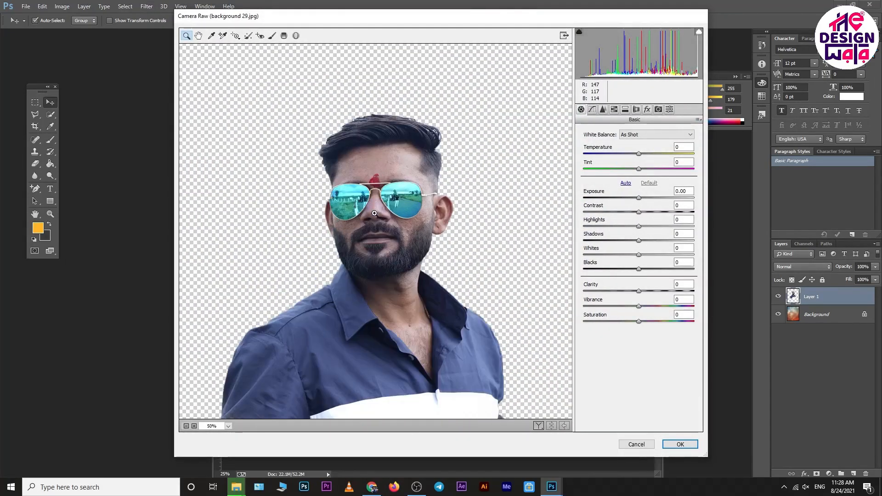
{"action": "left_click", "coordinate": [387, 242]}
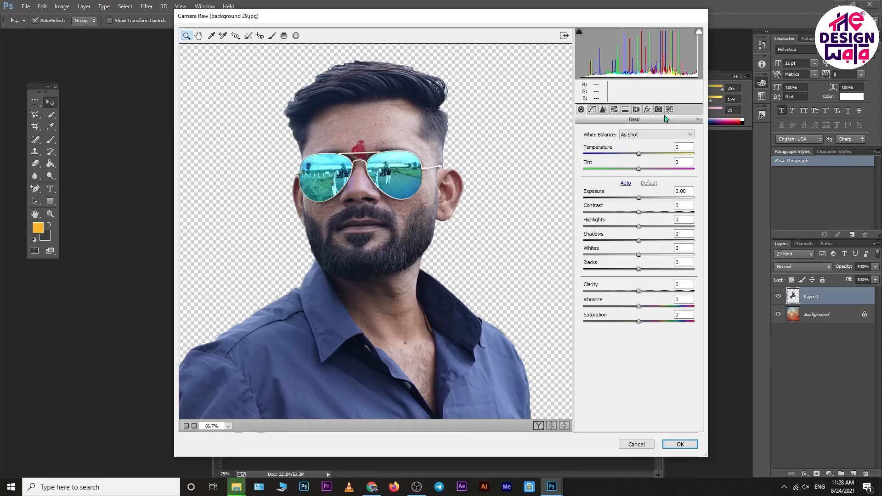
{"action": "left_click", "coordinate": [670, 110]}
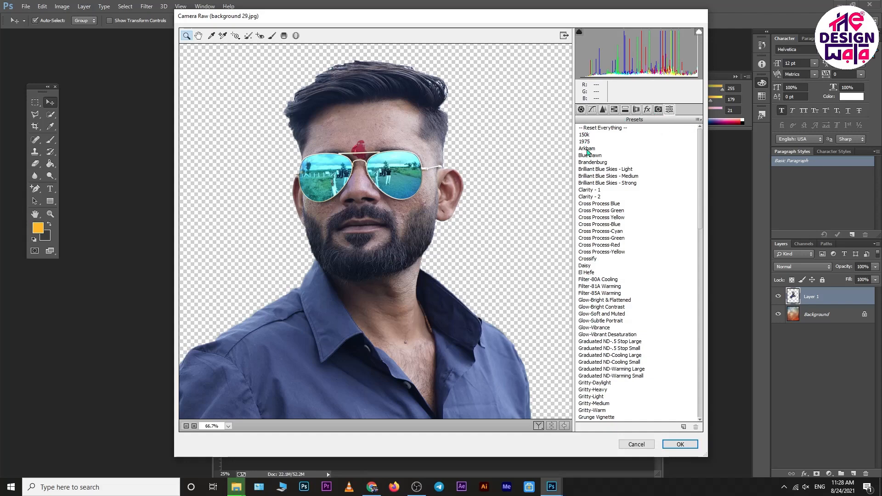
- Preview the 150k, 1975, Arkham, Blue Dawn, Brandenburg and Clarity - 2 presets on the portrait
{"action": "left_click", "coordinate": [587, 135]}
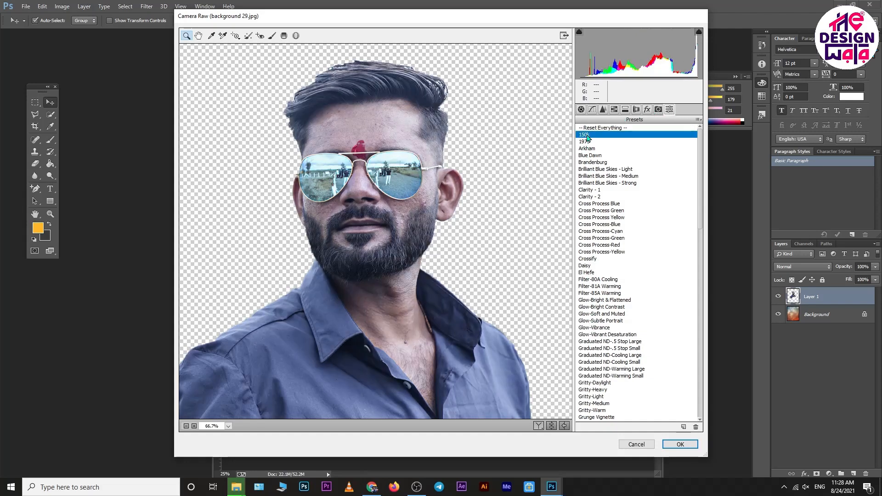
{"action": "left_click", "coordinate": [586, 141]}
{"action": "left_click", "coordinate": [587, 148]}
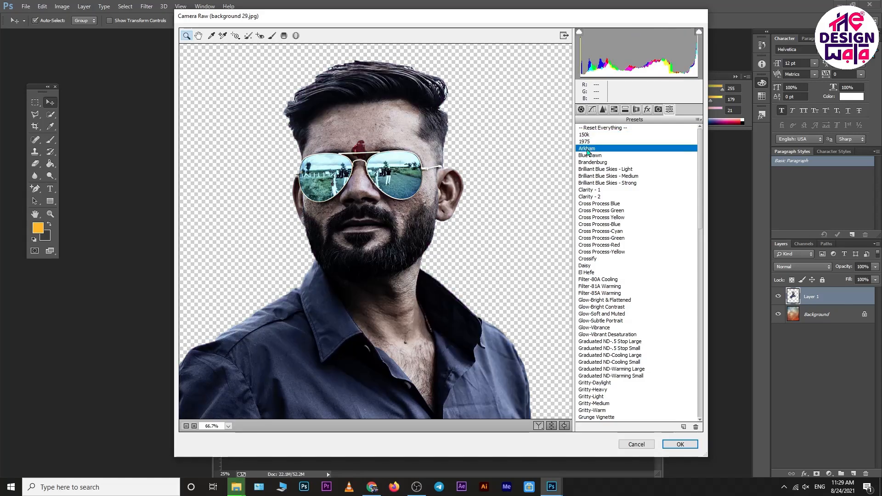
{"action": "left_click", "coordinate": [588, 157]}
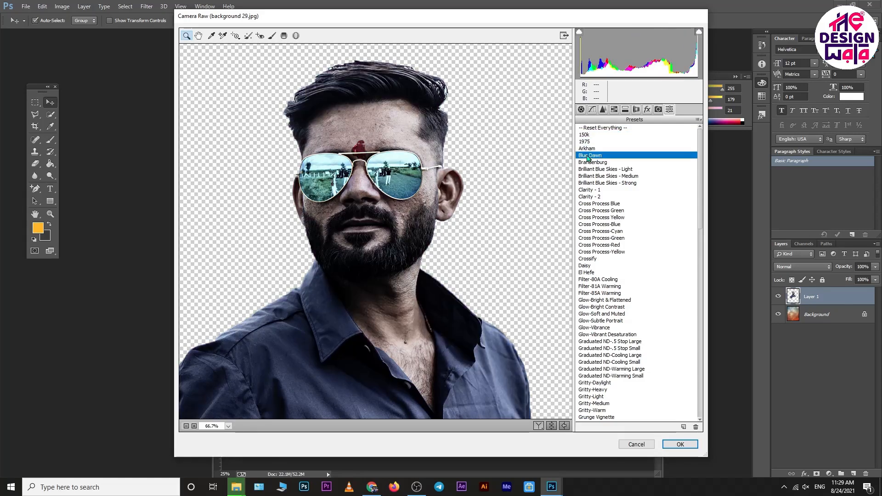
{"action": "left_click", "coordinate": [590, 164]}
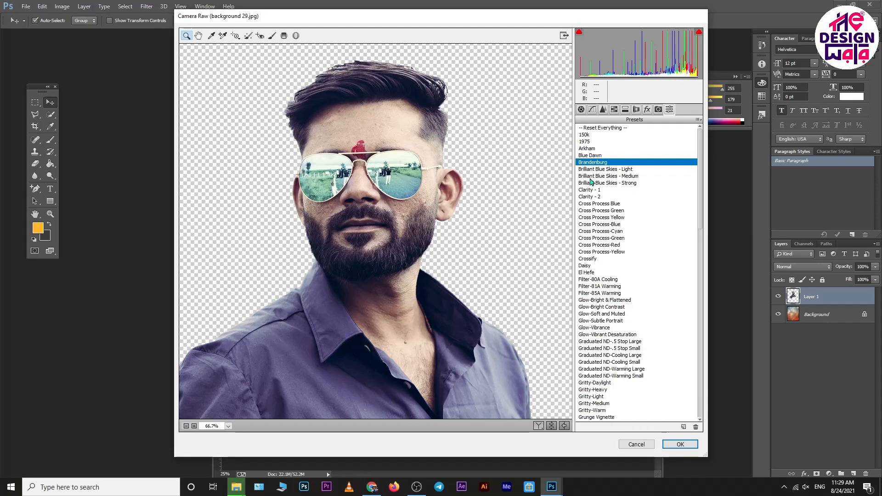
{"action": "left_click", "coordinate": [590, 198]}
- Preview the presets fb edit flat 1, for lights, green moddy by jack, green moody 2 by jack, low exposure drama, old look and prateek devil
{"action": "scroll", "coordinate": [604, 235], "scroll_direction": "down", "scroll_amount": 15}
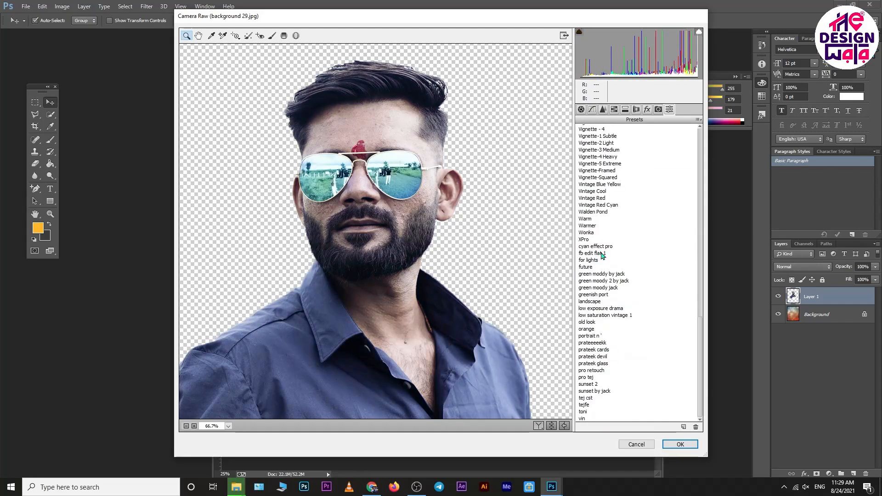
{"action": "left_click", "coordinate": [601, 253]}
{"action": "left_click", "coordinate": [588, 260]}
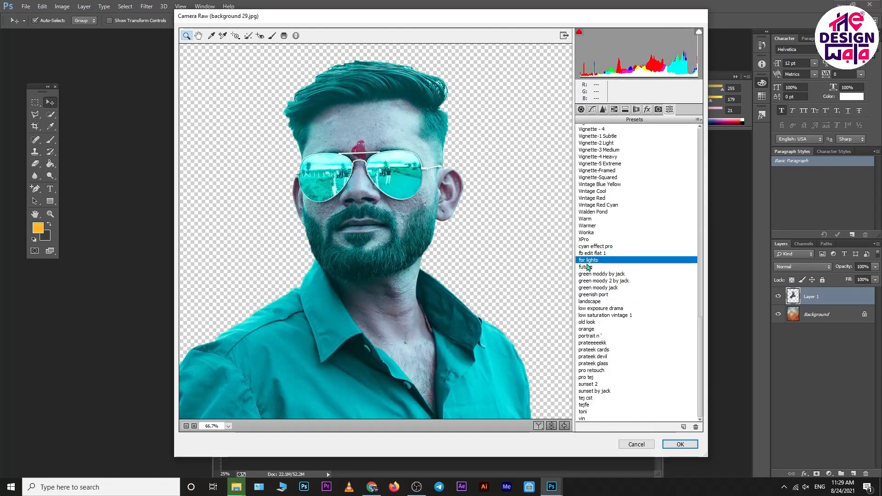
{"action": "left_click", "coordinate": [590, 275]}
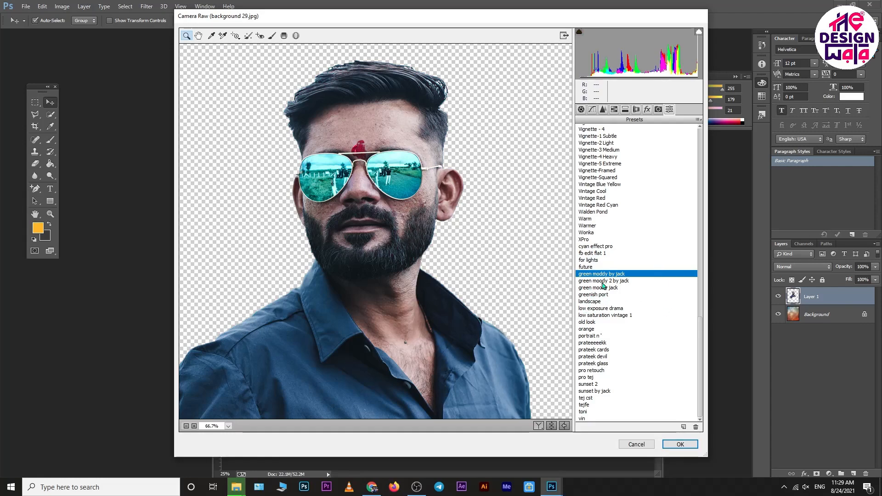
{"action": "left_click", "coordinate": [603, 281]}
{"action": "left_click", "coordinate": [602, 275]}
{"action": "left_click", "coordinate": [593, 308]}
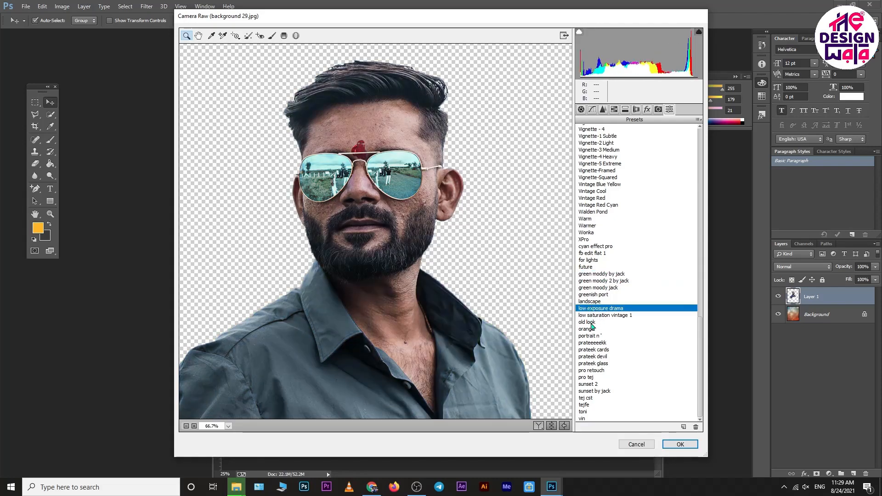
{"action": "left_click", "coordinate": [591, 323]}
{"action": "left_click", "coordinate": [593, 357]}
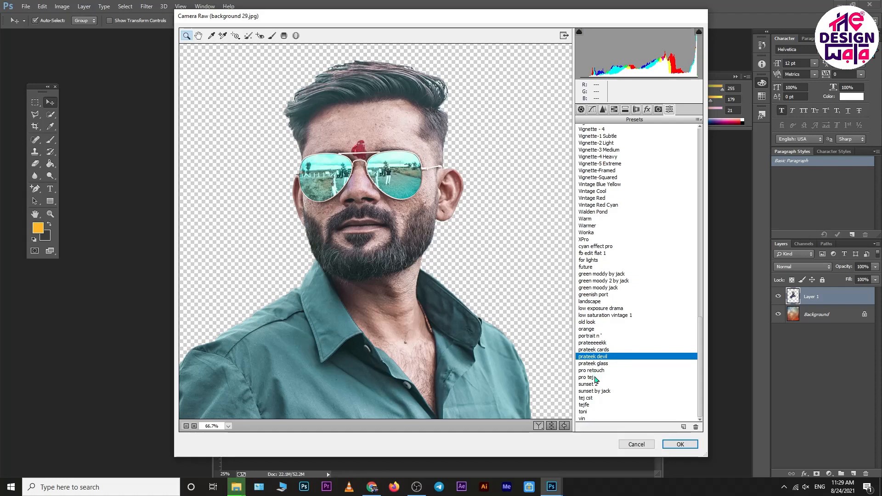
- Compare the sunset by jack, vin, tejfe and tej cst presets and choose sunset by jack for the portrait
{"action": "left_click", "coordinate": [594, 391]}
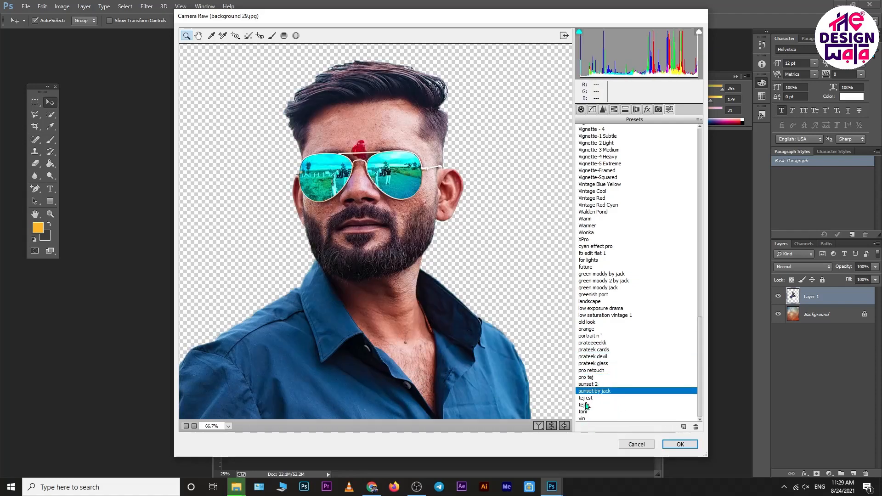
{"action": "left_click", "coordinate": [586, 419]}
{"action": "left_click", "coordinate": [584, 405]}
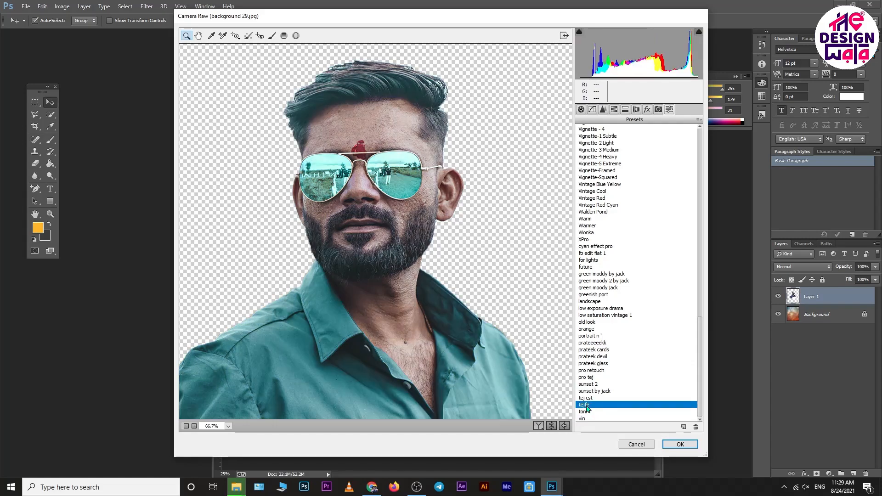
{"action": "left_click", "coordinate": [586, 398]}
{"action": "left_click", "coordinate": [588, 391]}
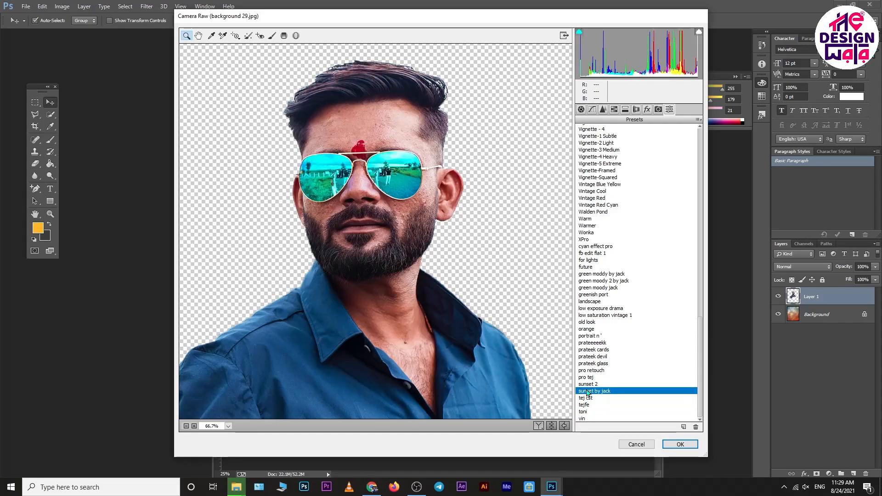
- Set the portrait's Exposure to +0.30, Contrast to +21 and Clarity to +63, and slightly raise the parametric tone curve's Highlights
{"action": "left_click", "coordinate": [350, 180]}
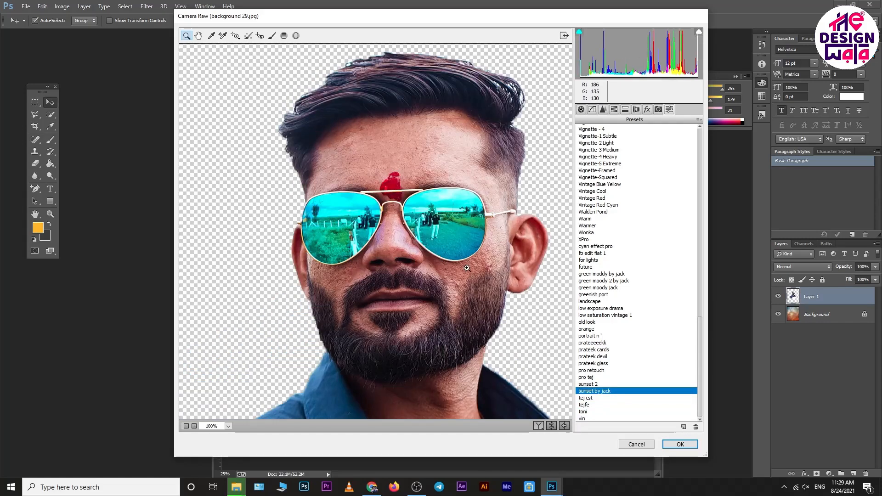
{"action": "left_click", "coordinate": [581, 110]}
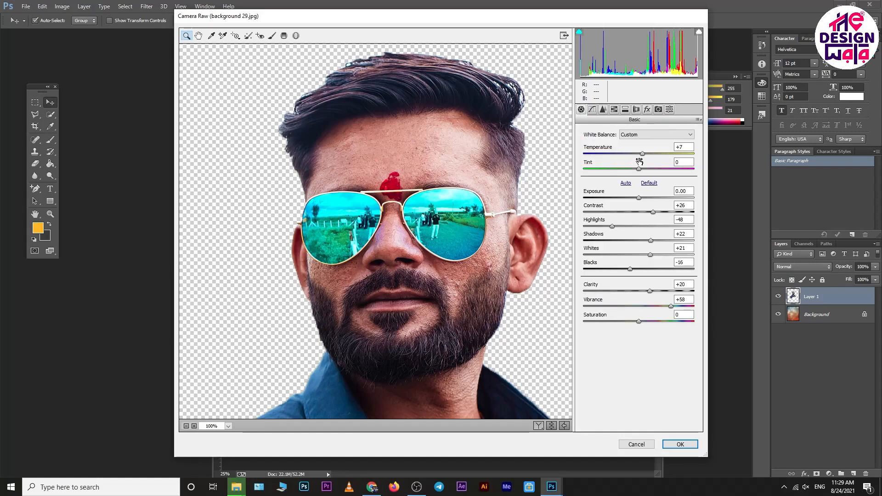
{"action": "left_click_drag", "start_coordinate": [639, 198], "coordinate": [650, 212]}
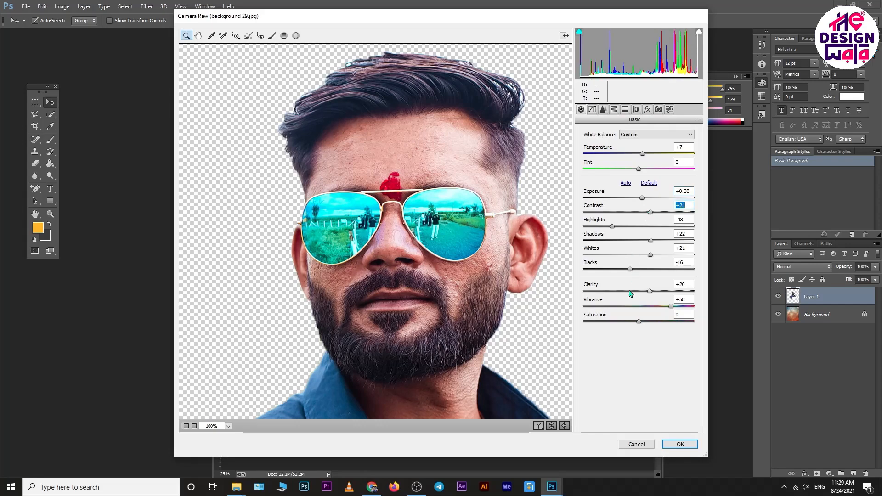
{"action": "left_click_drag", "start_coordinate": [649, 291], "coordinate": [676, 297]}
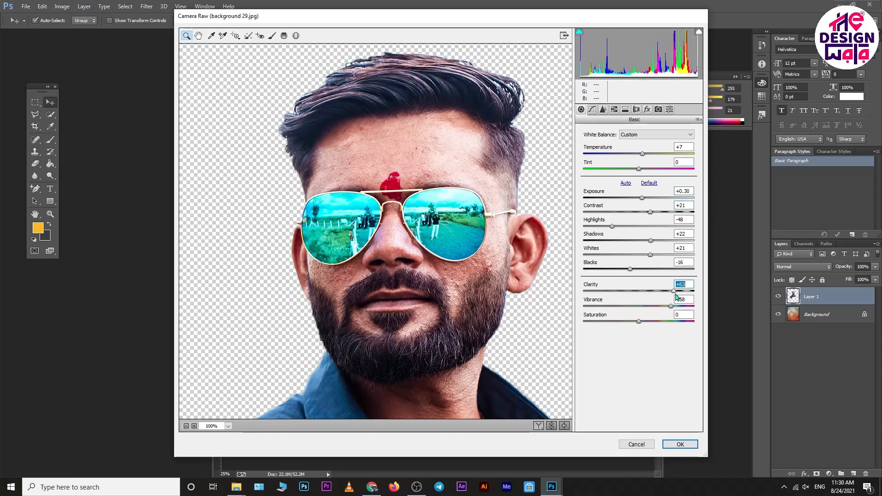
{"action": "left_click", "coordinate": [593, 111]}
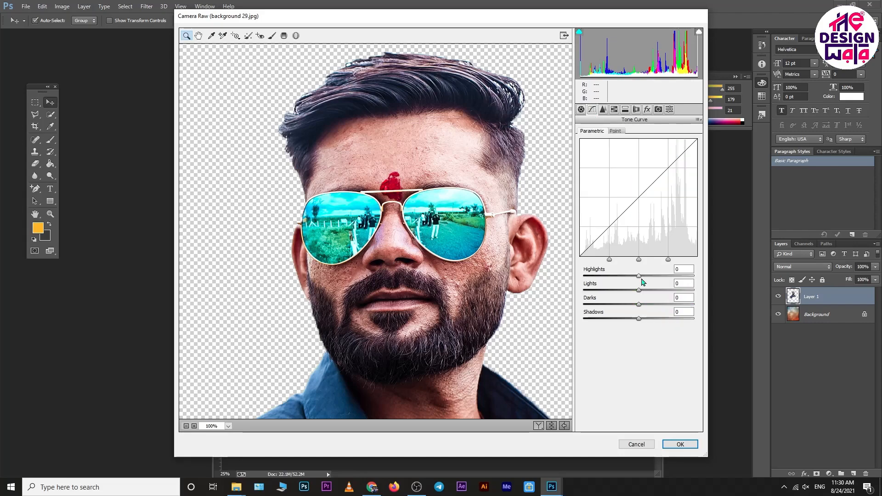
{"action": "left_click_drag", "start_coordinate": [639, 276], "coordinate": [649, 276]}
- Raise the noise reduction Luminance to about 48 and apply the Camera Raw Filter to Layer 1
{"action": "left_click", "coordinate": [603, 110]}
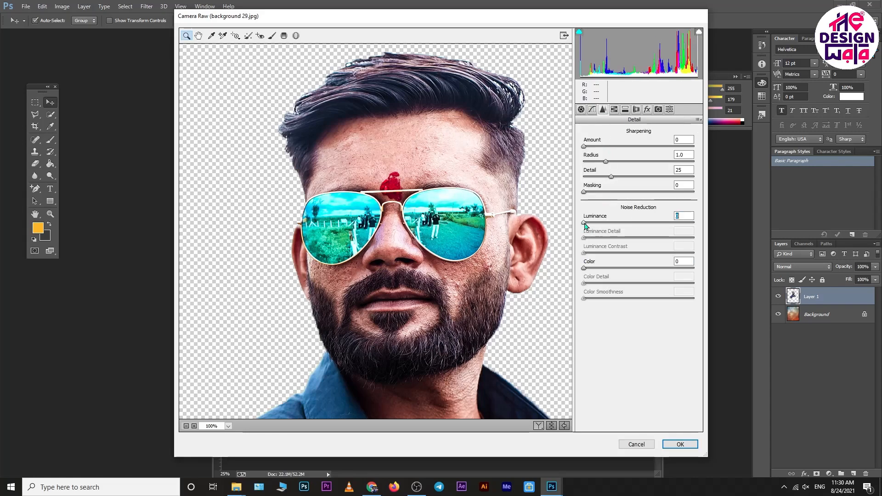
{"action": "left_click_drag", "start_coordinate": [584, 222], "coordinate": [630, 231]}
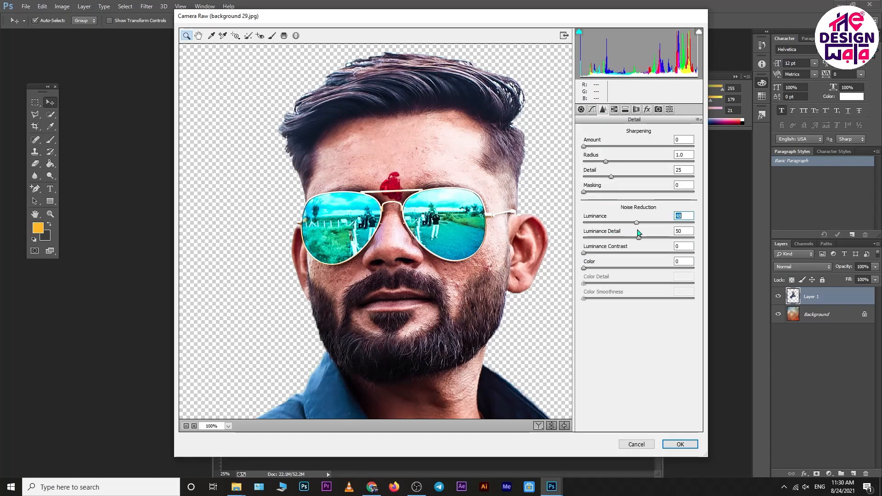
{"action": "left_click", "coordinate": [675, 444]}
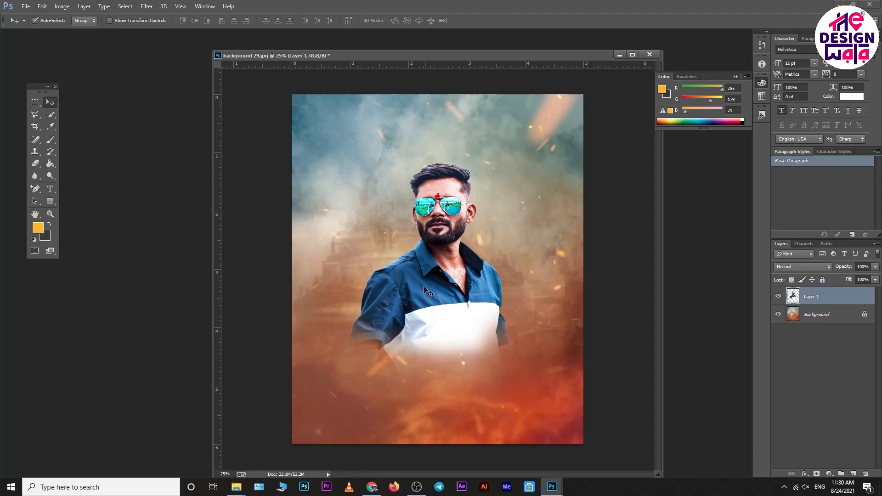
- Open DSC_6619.JPG with its embedded profile discarded, and set it up as an unlocked layer in a separate floating window
{"action": "left_click", "coordinate": [146, 6]}
{"action": "left_click", "coordinate": [152, 16]}
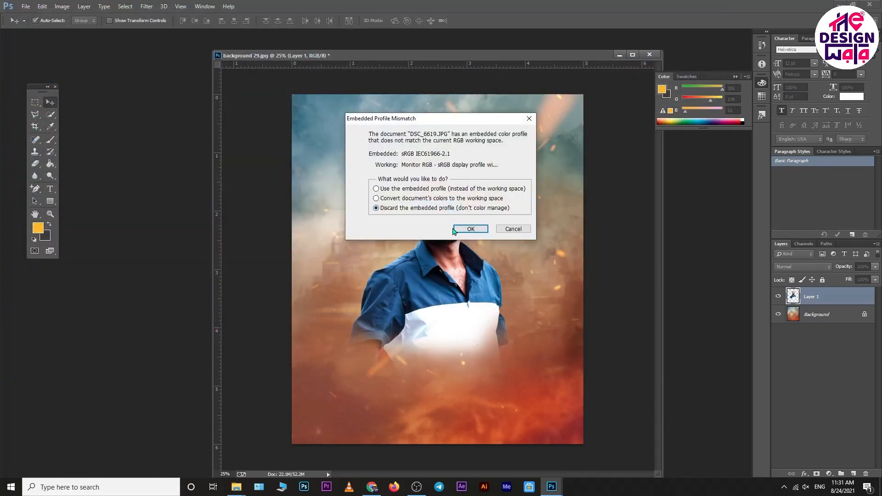
{"action": "left_click", "coordinate": [456, 230]}
{"action": "left_click", "coordinate": [864, 298]}
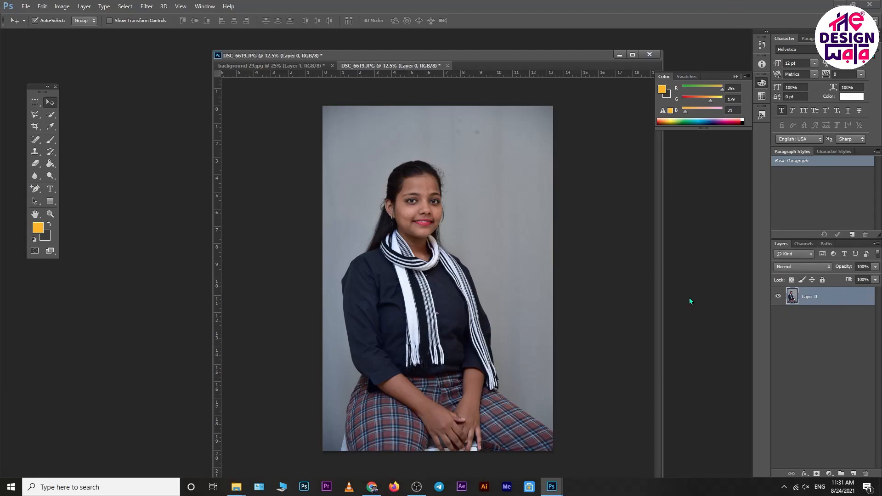
{"action": "left_click_drag", "start_coordinate": [351, 68], "coordinate": [331, 42]}
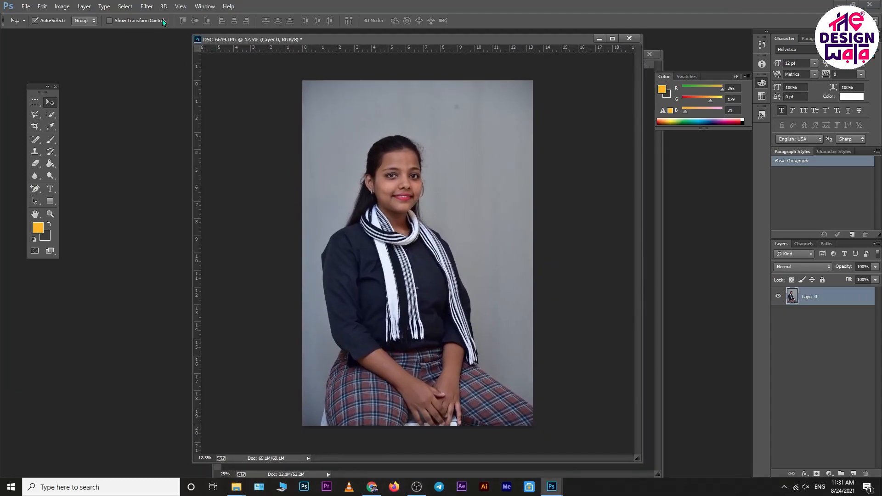
- Try reapplying the last Camera Raw Filter settings to Layer 0 of DSC_6619.JPG, and undo the result
{"action": "left_click", "coordinate": [146, 6]}
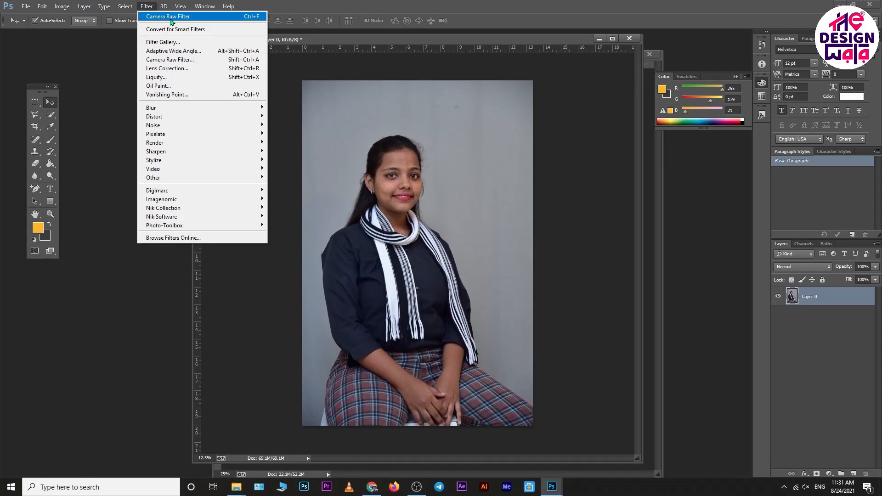
{"action": "left_click", "coordinate": [171, 18]}
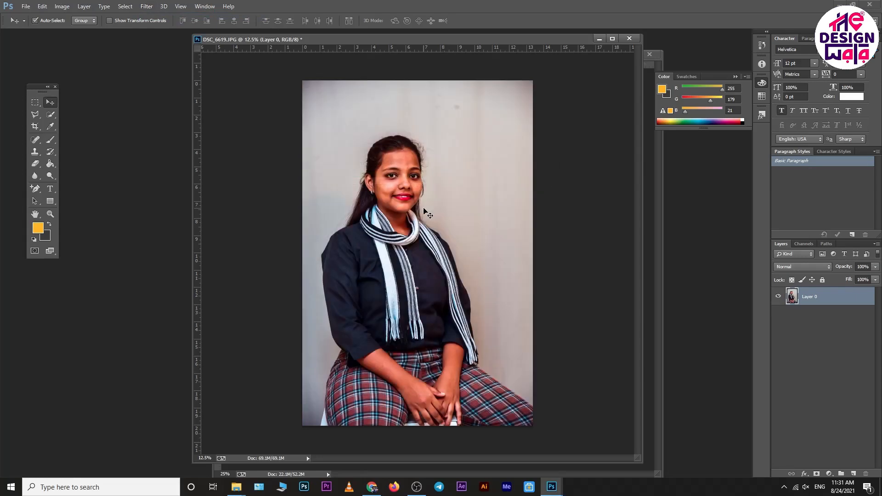
{"action": "key", "text": "ctrl+z"}
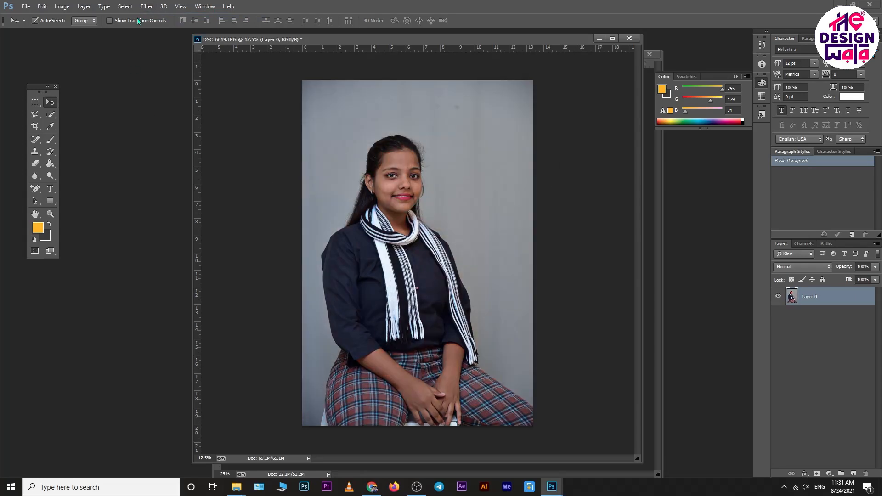
- Open the Camera Raw Filter for DSC_6619.JPG, view the face at 50%, and show the preset list
{"action": "left_click", "coordinate": [146, 6]}
{"action": "left_click", "coordinate": [160, 64]}
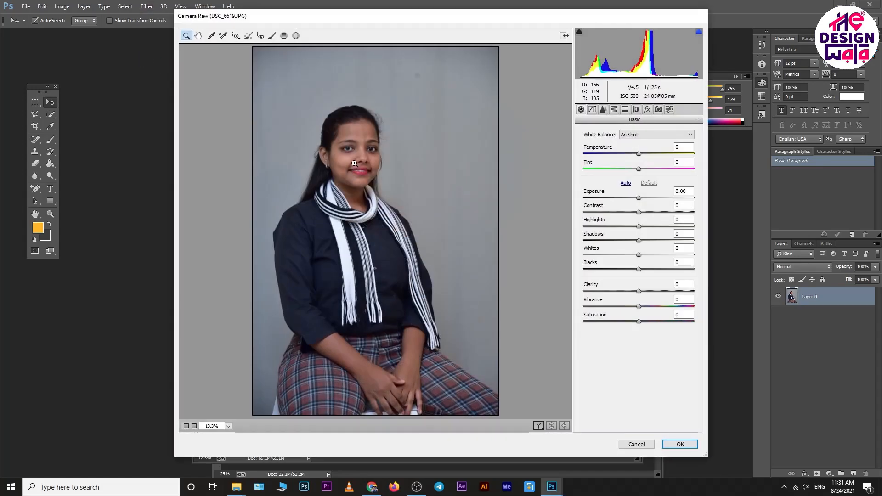
{"action": "left_click", "coordinate": [355, 164]}
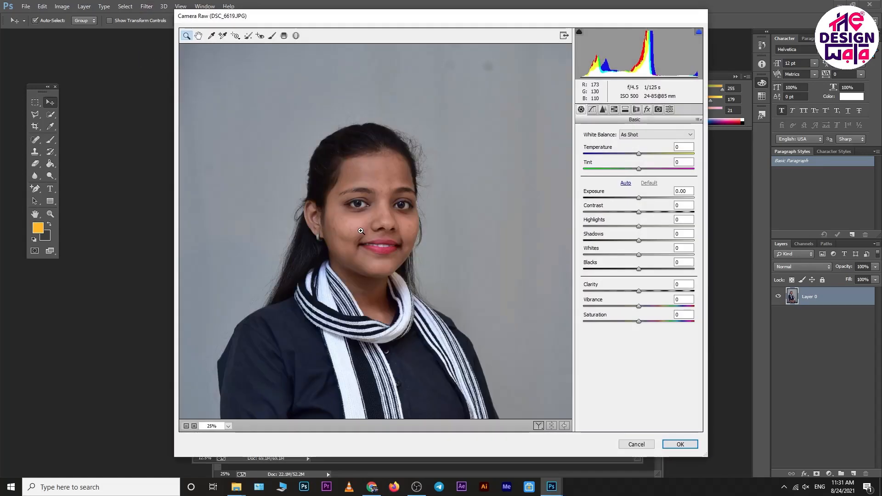
{"action": "left_click", "coordinate": [400, 240]}
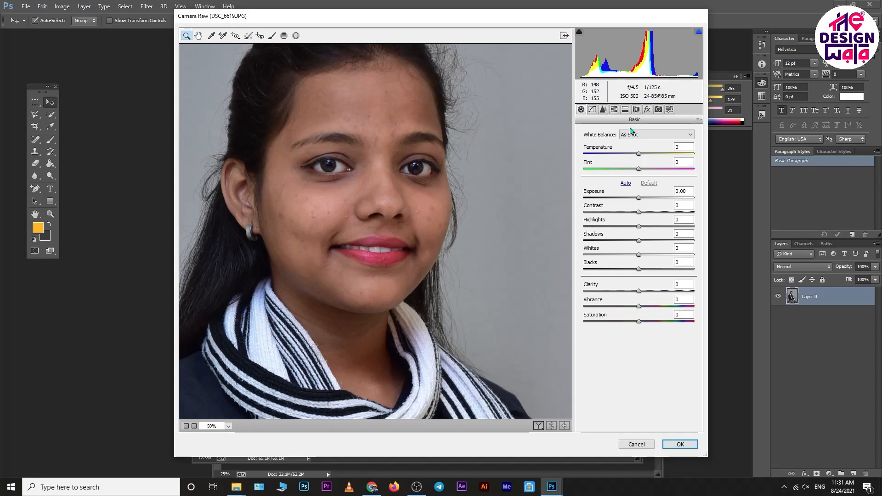
{"action": "left_click", "coordinate": [669, 109]}
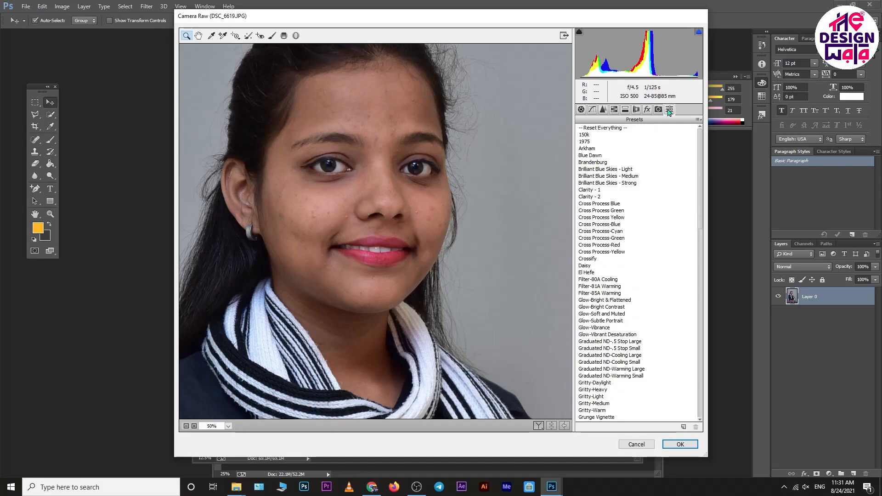
- Try the 150k, 1975, Arkham, Blue Dawn and Brandenburg presets on DSC_6619.JPG, viewing the whole portrait at 12.5%
{"action": "left_click", "coordinate": [584, 135]}
{"action": "left_click", "coordinate": [584, 142]}
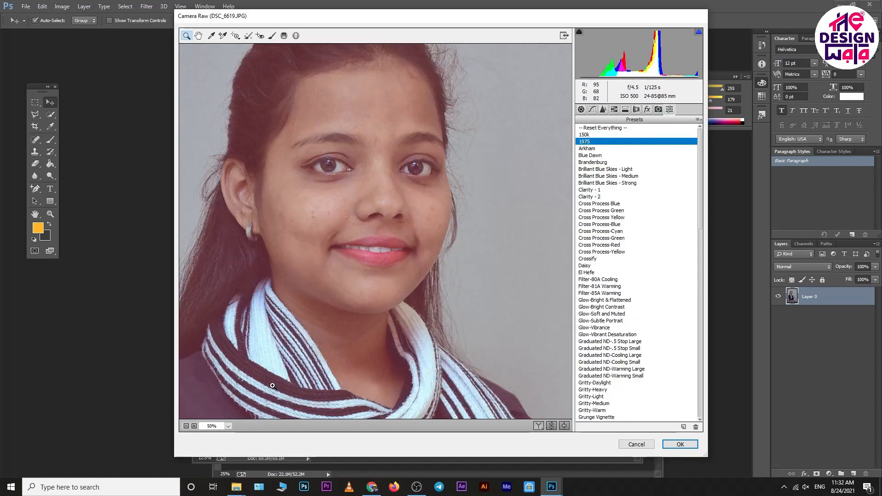
{"action": "left_click", "coordinate": [186, 426]}
{"action": "left_click", "coordinate": [186, 426]}
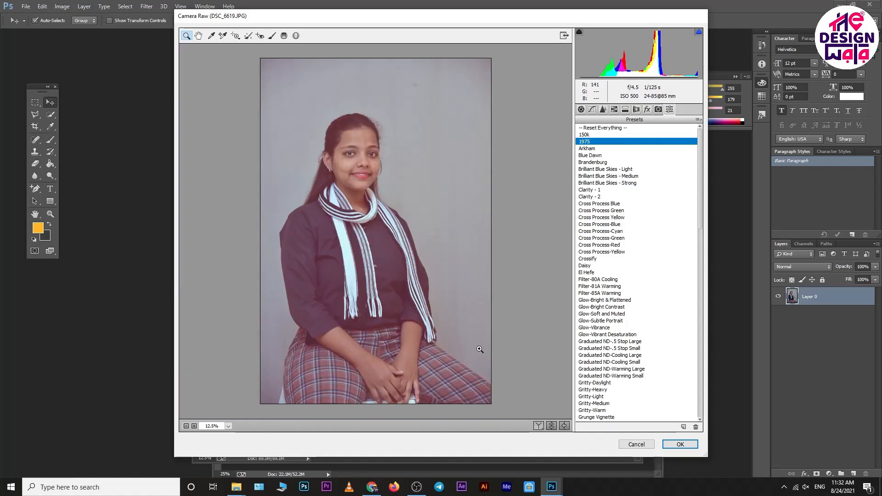
{"action": "left_click", "coordinate": [587, 151]}
{"action": "left_click", "coordinate": [588, 156]}
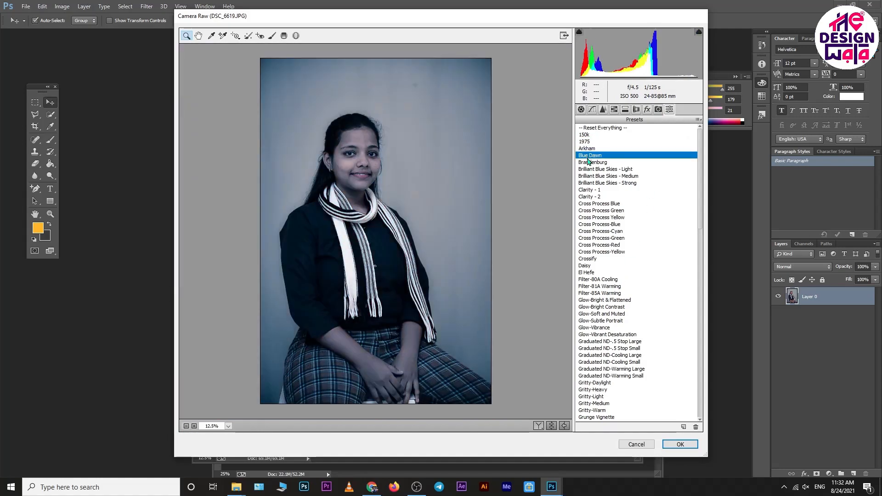
{"action": "left_click", "coordinate": [590, 164]}
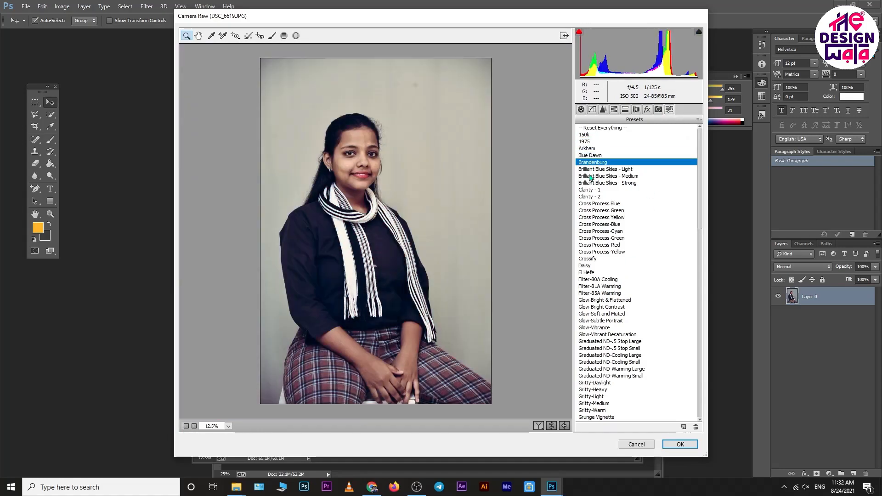
- Try the Brilliant Blue Skies, Clarity, Cross Process Blue, Cross Process-Blue or Cyan style and El Hefe presets on the portrait
{"action": "left_click", "coordinate": [590, 170]}
{"action": "left_click", "coordinate": [590, 176]}
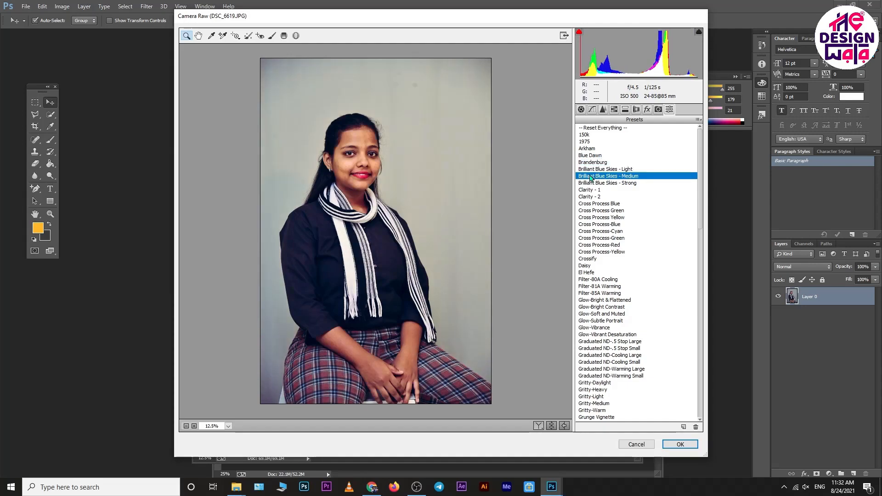
{"action": "left_click", "coordinate": [585, 183]}
{"action": "left_click", "coordinate": [585, 190]}
{"action": "left_click", "coordinate": [585, 197]}
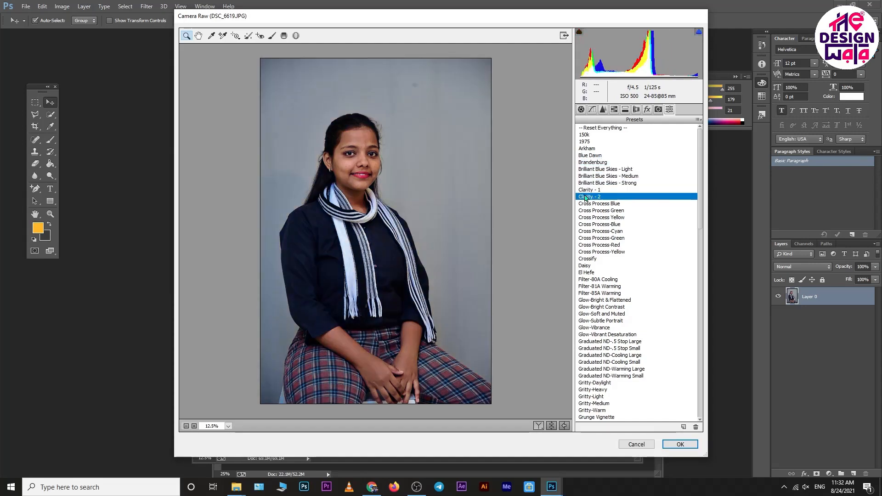
{"action": "left_click", "coordinate": [587, 204]}
{"action": "left_click", "coordinate": [589, 231]}
{"action": "left_click", "coordinate": [587, 272]}
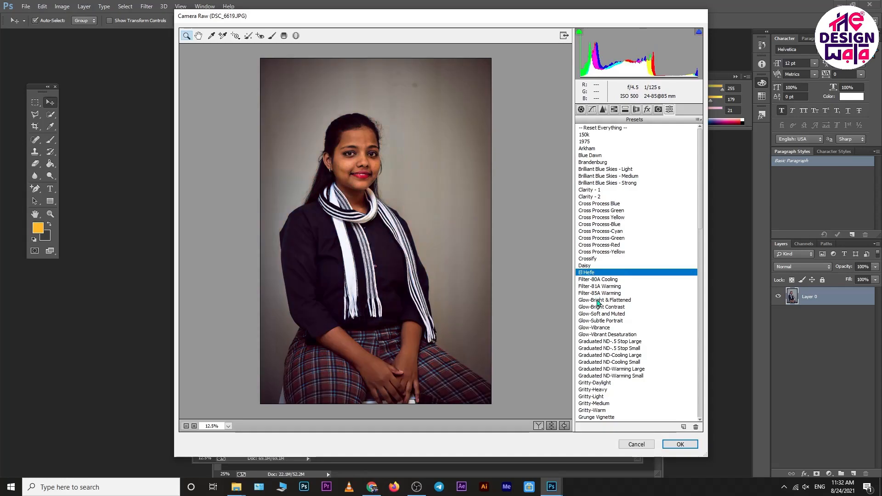
- Try the Glow-Bright & Flattened preset on the portrait, and choose the Glow-Bright Contrast preset instead
{"action": "left_click", "coordinate": [598, 300]}
{"action": "left_click", "coordinate": [595, 307]}
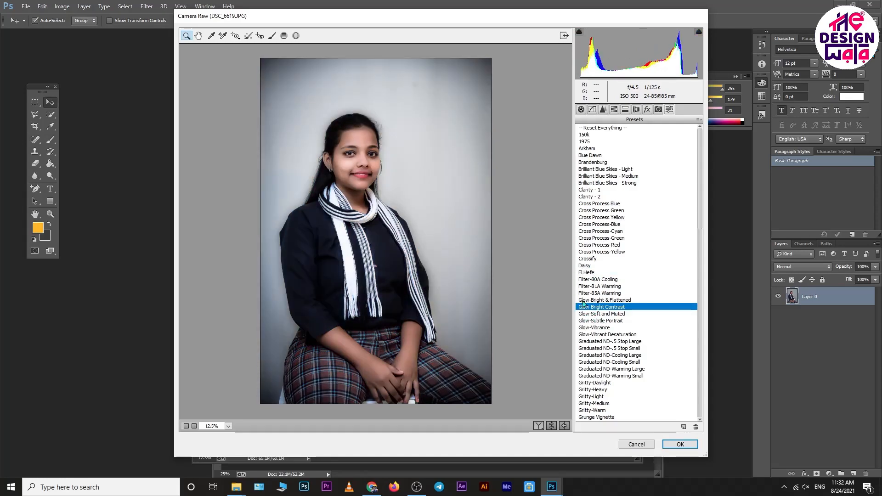
- Lower the noise reduction Luminance for the Glow-Bright Contrast look, and return to the Basic adjustments
{"action": "left_click", "coordinate": [581, 110]}
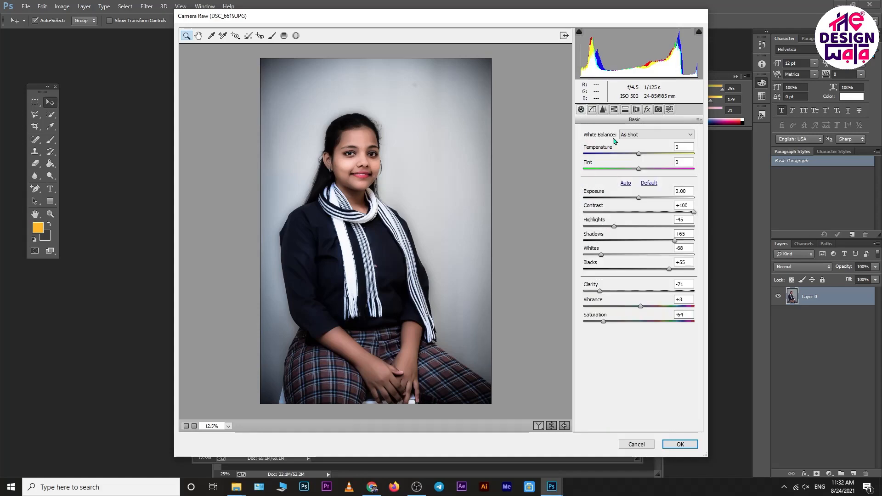
{"action": "left_click", "coordinate": [603, 110]}
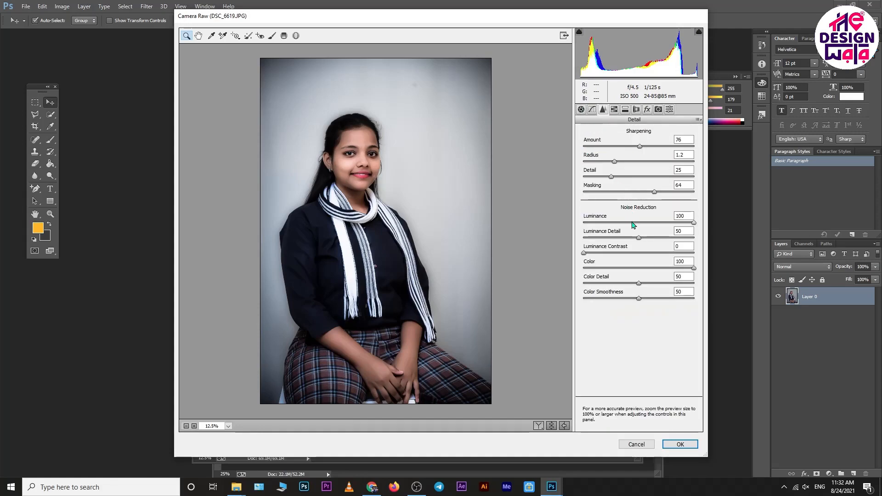
{"action": "left_click_drag", "start_coordinate": [682, 223], "coordinate": [663, 225]}
{"action": "left_click", "coordinate": [582, 109]}
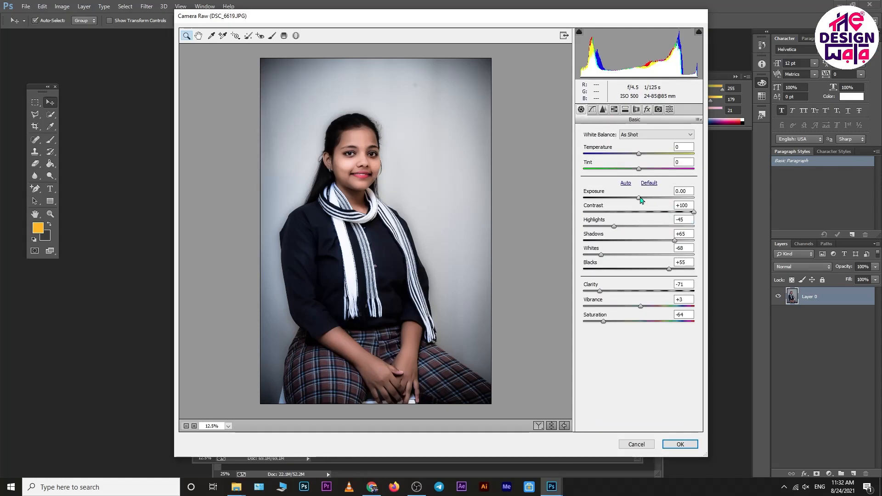